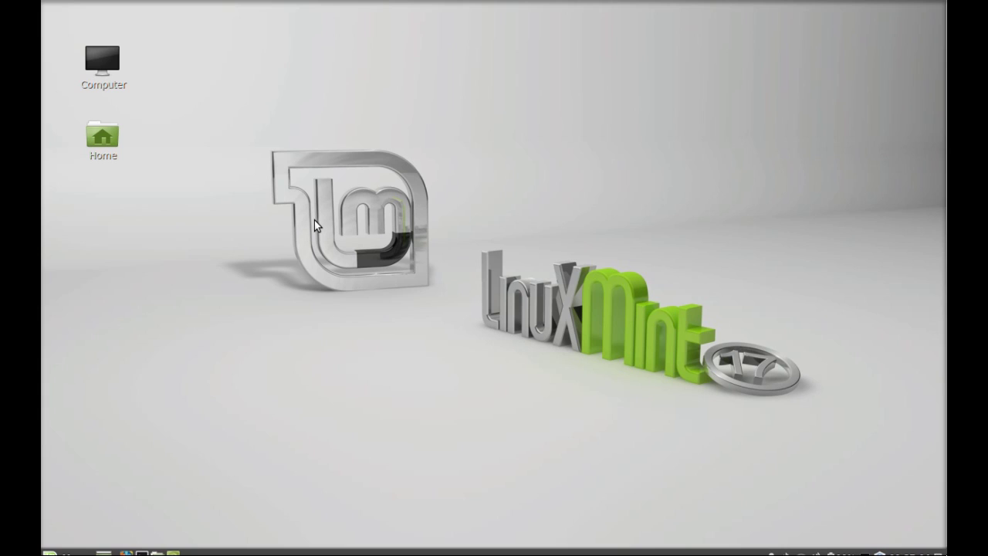
Open a terminal and add the software repository ppa:nilarimogard/webupd8 with sudo add-apt-repository, entering the account password and confirming the addition
key("ctrl+alt+t")
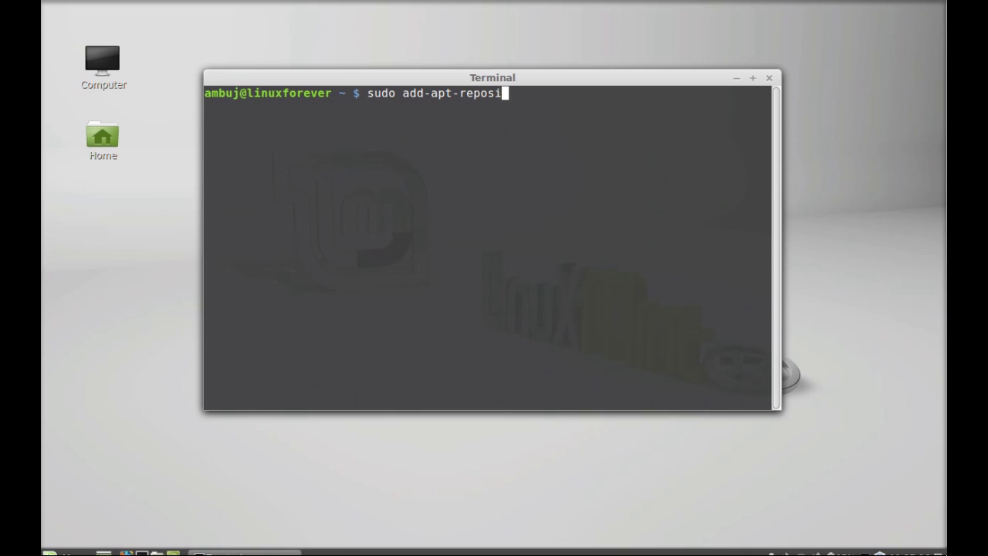
type("tory ppa:ni")
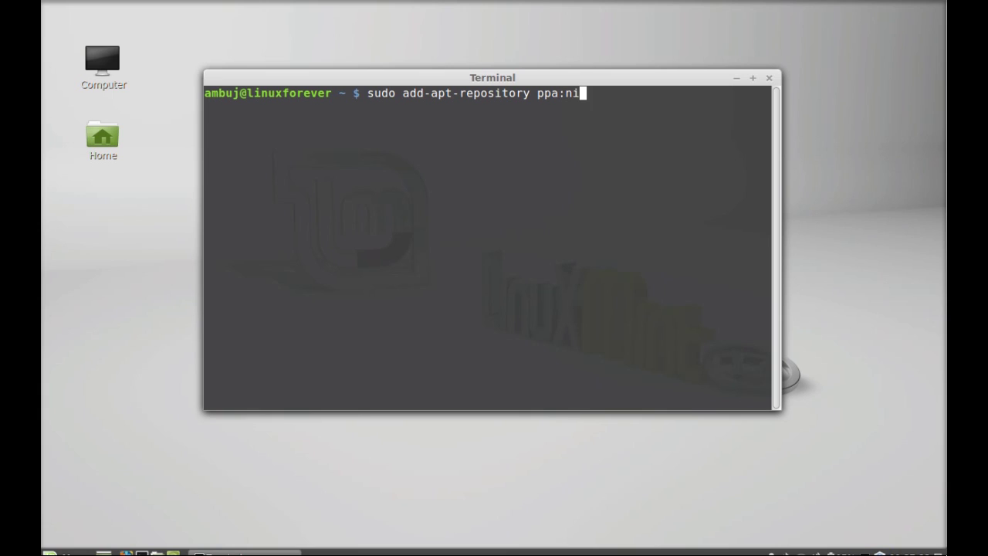
type("larimogard/")
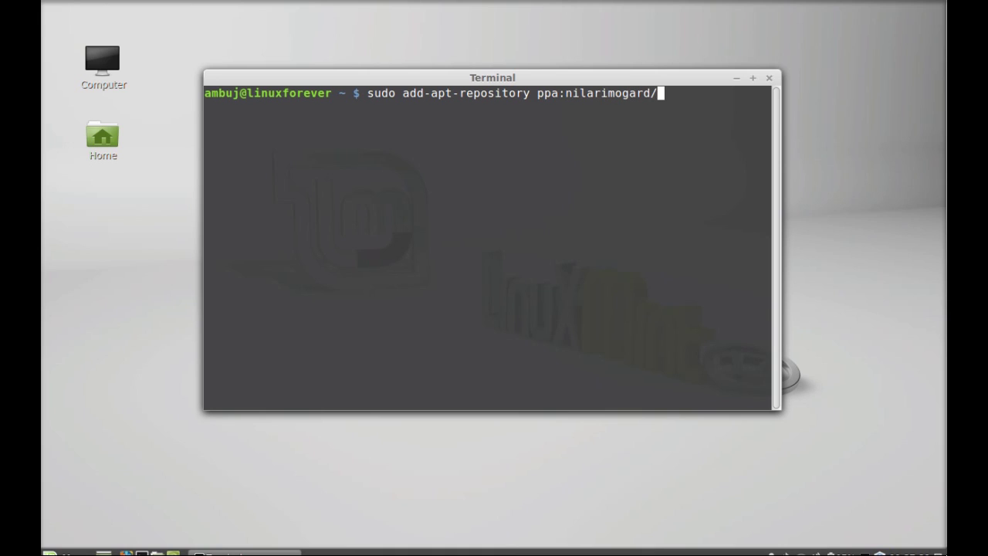
type("webupd8")
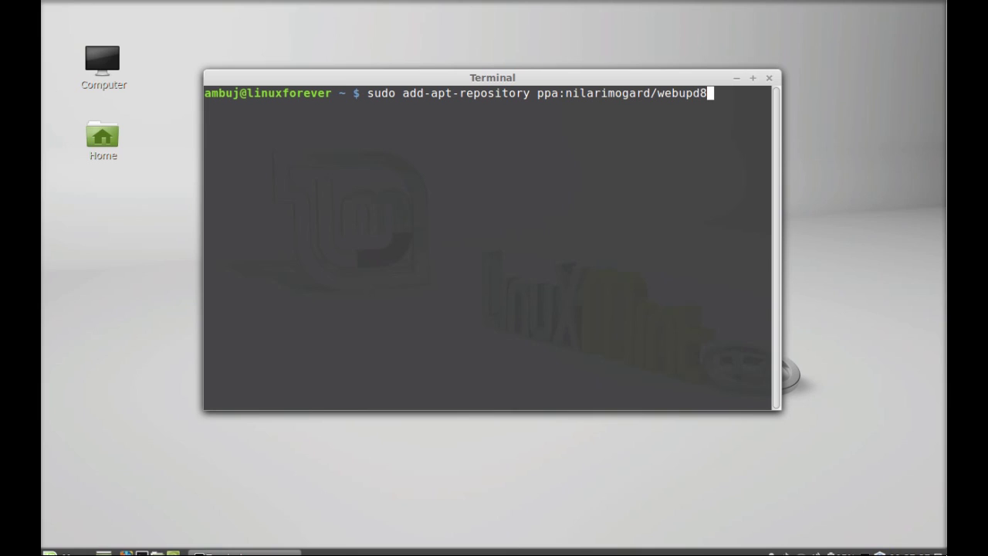
key("Return")
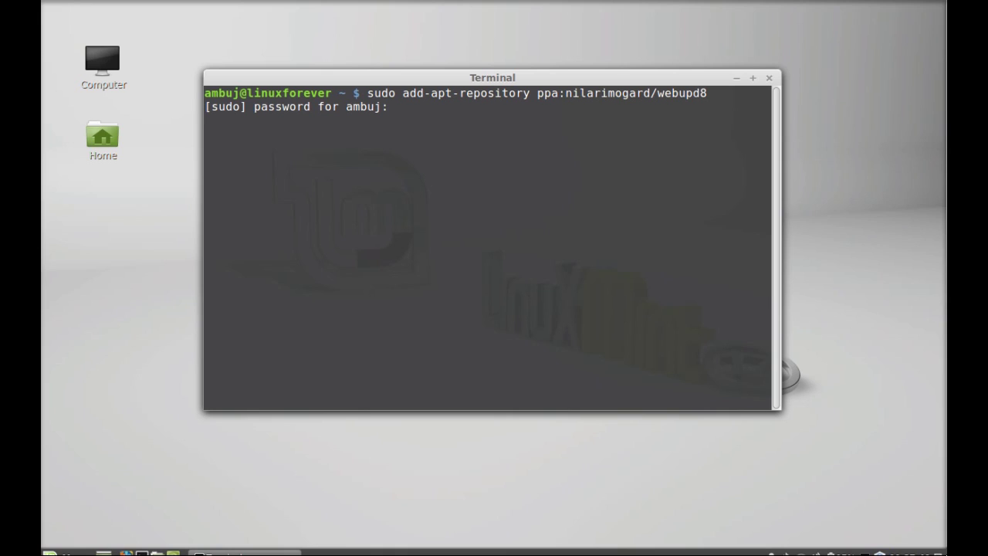
key("Return")
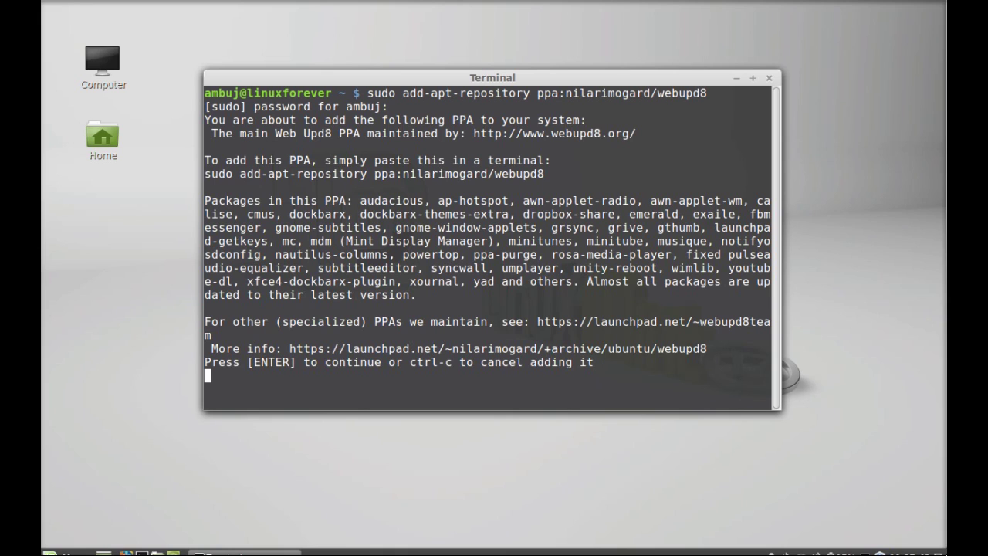
key("Return")
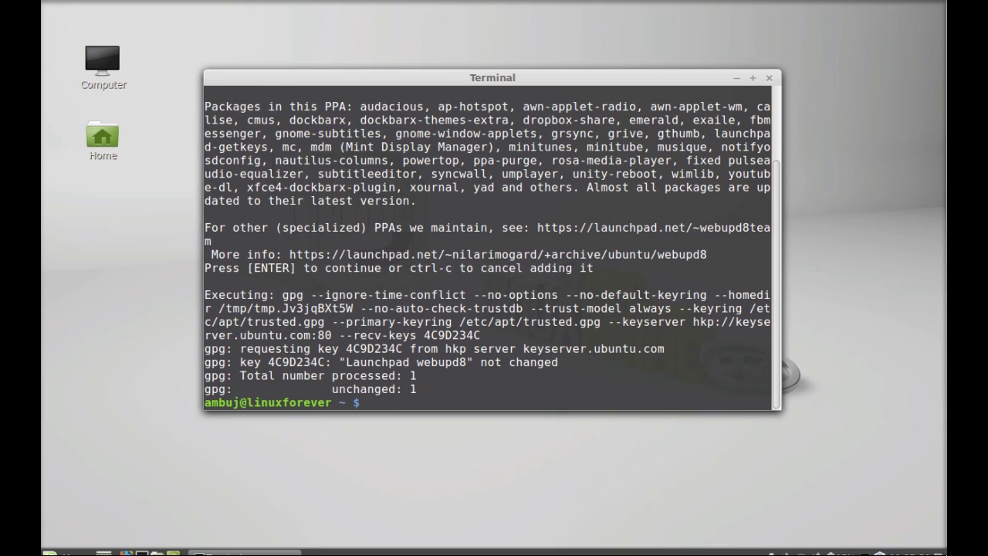
Refresh the package lists with sudo apt-get update
type("sudo apt-get up")
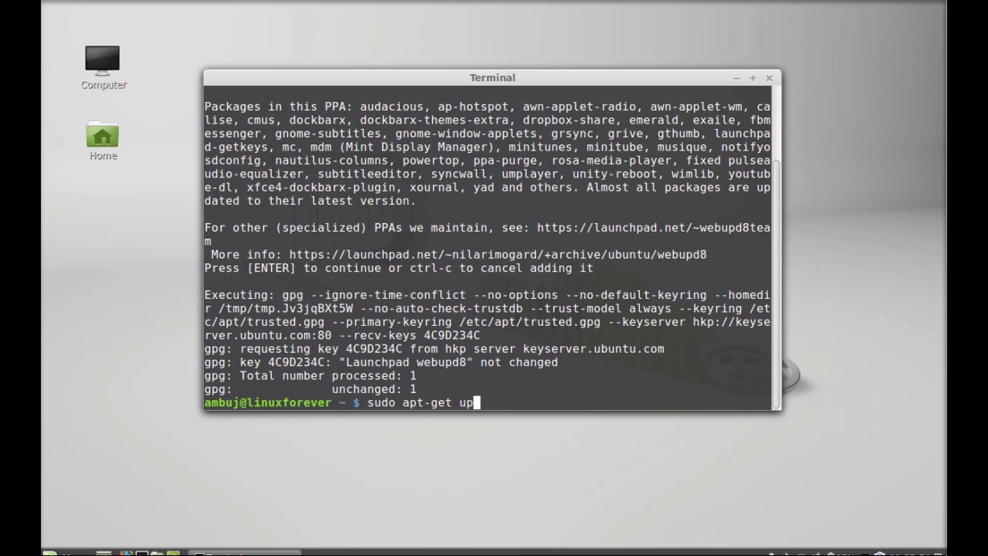
type("date")
key("Return")
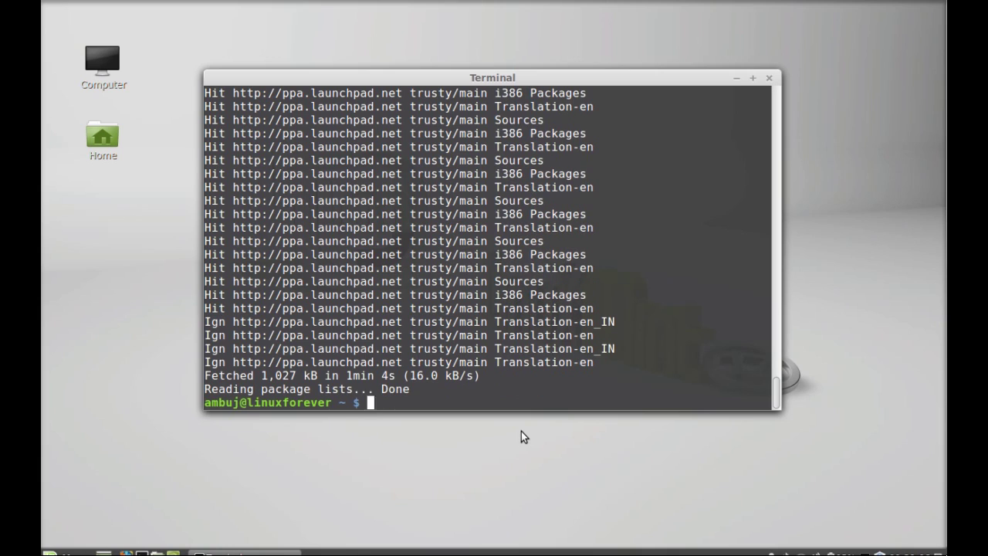
Install the youtube-viewer package with sudo apt-get install and close the terminal
type("sudo apt-get insta")
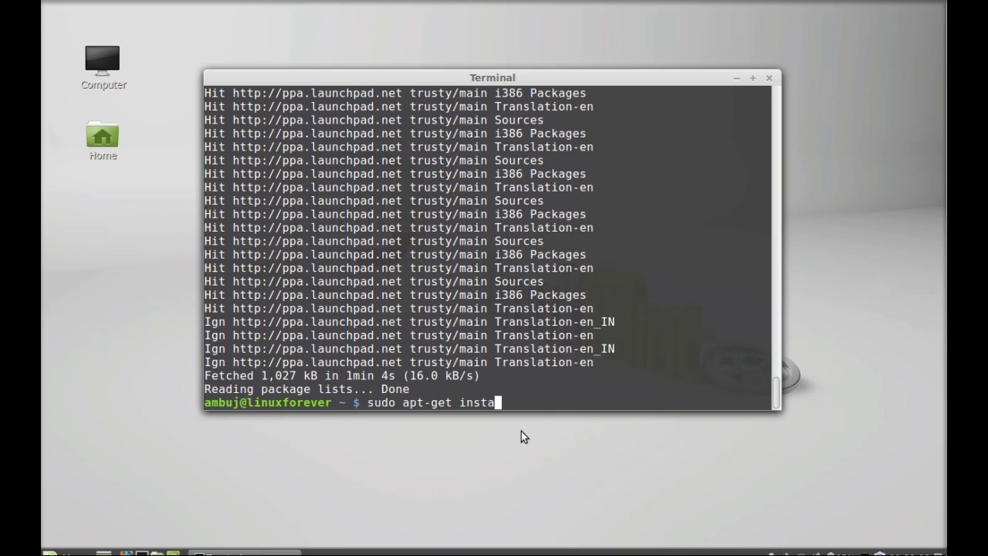
type("ll youtube-")
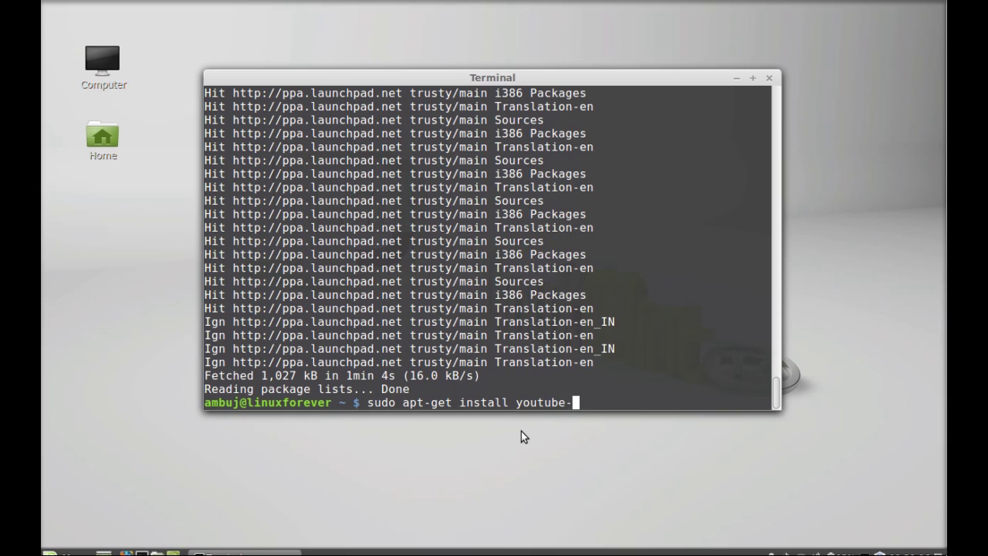
type("viewer")
key("Return")
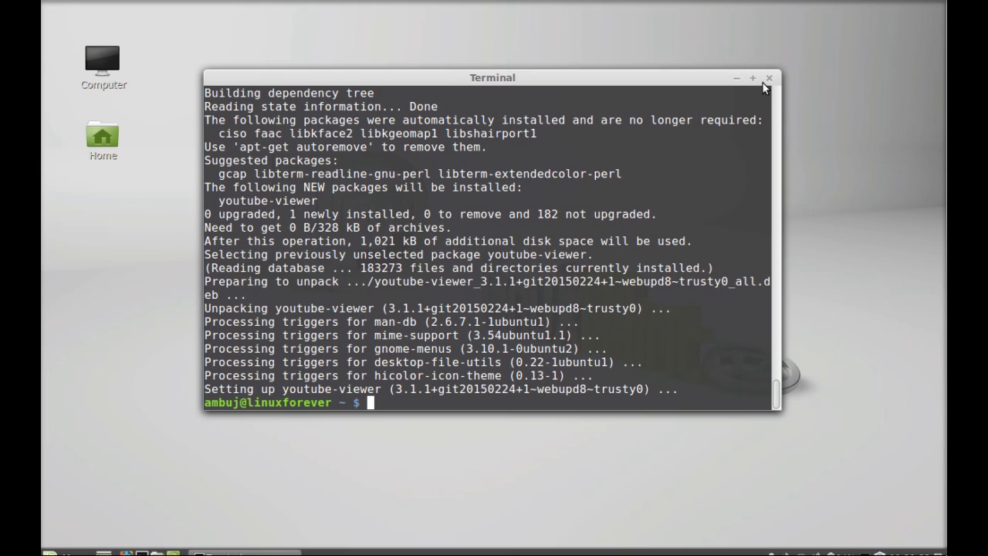
key("ctrl+d")
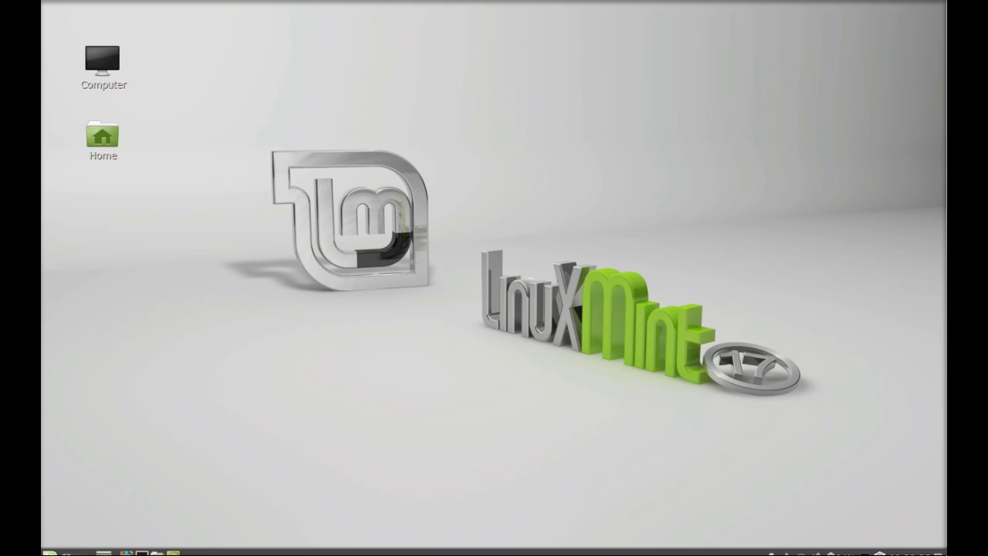
Find GTK Youtube Viewer among the installed applications by searching for "gtk you" and launch it
left_click(61, 552)
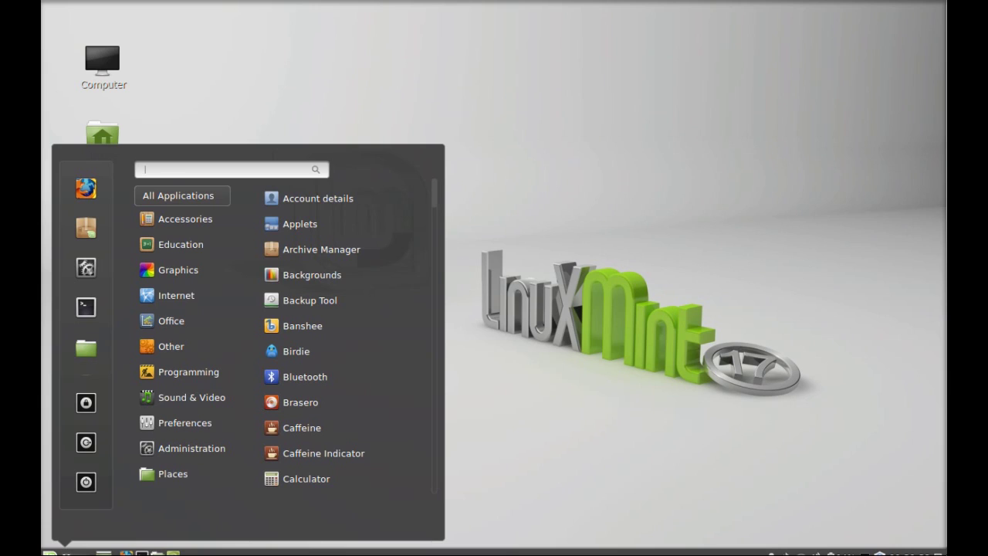
type("gtk you")
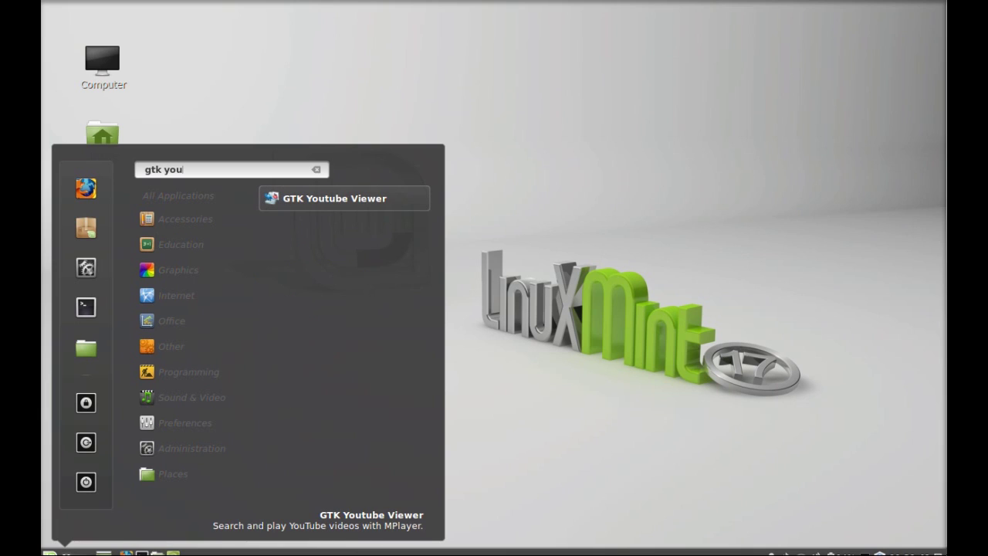
left_click(345, 203)
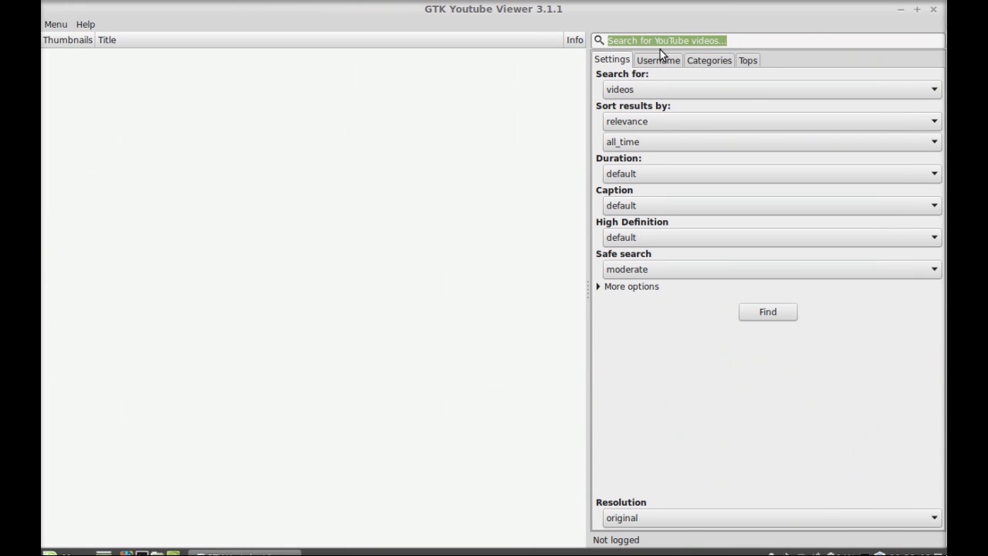
Search YouTube for "linuxforever" with the result type set to videos
left_click(761, 40)
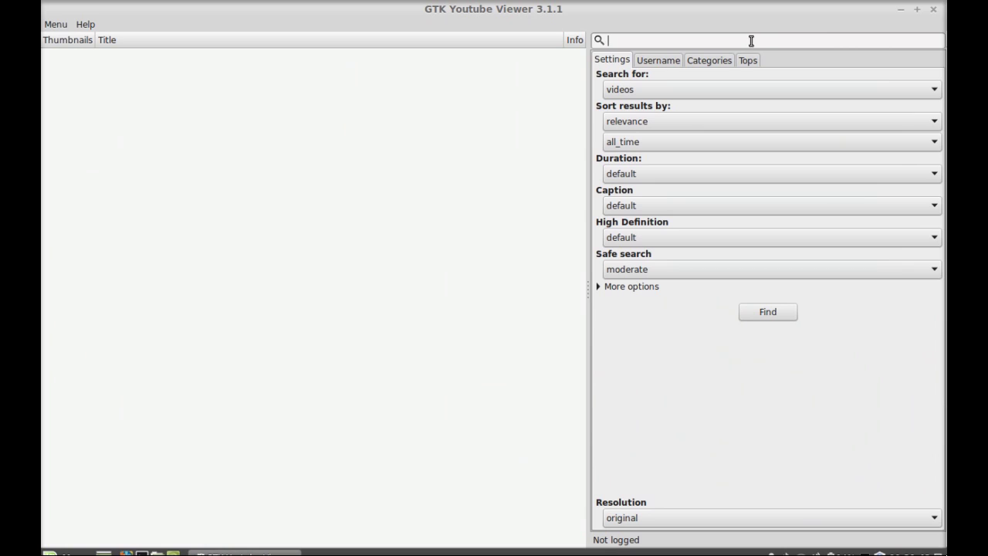
type("linuxforever")
left_click(642, 88)
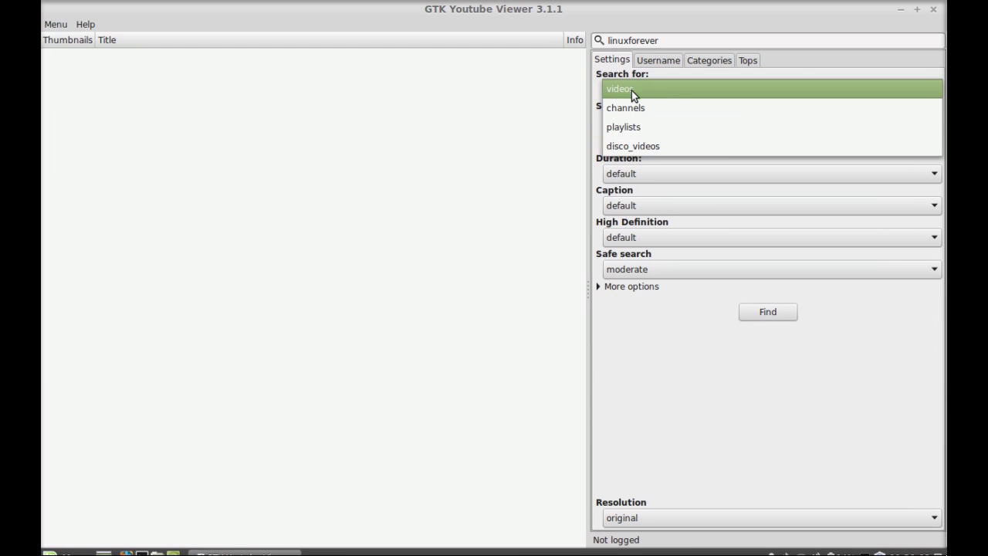
left_click(631, 90)
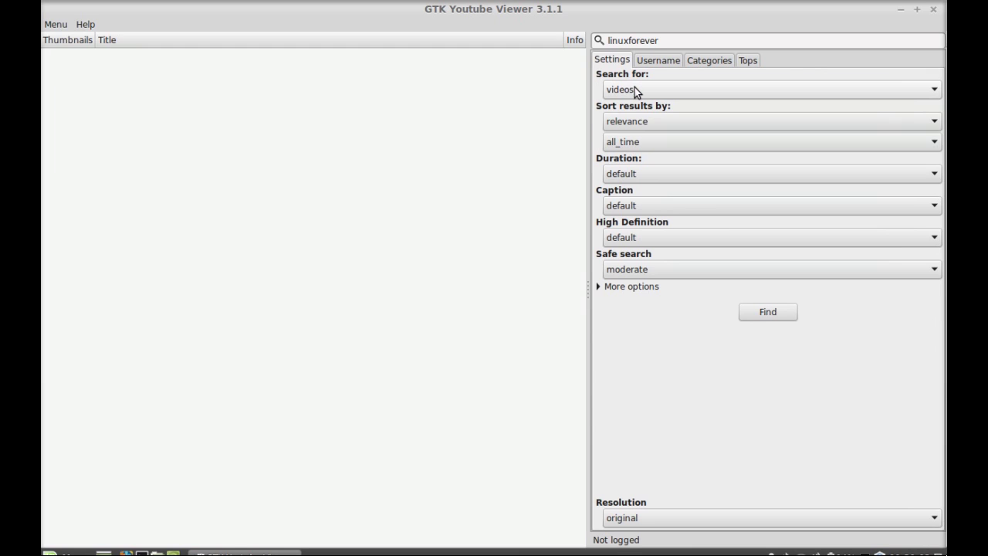
left_click(768, 312)
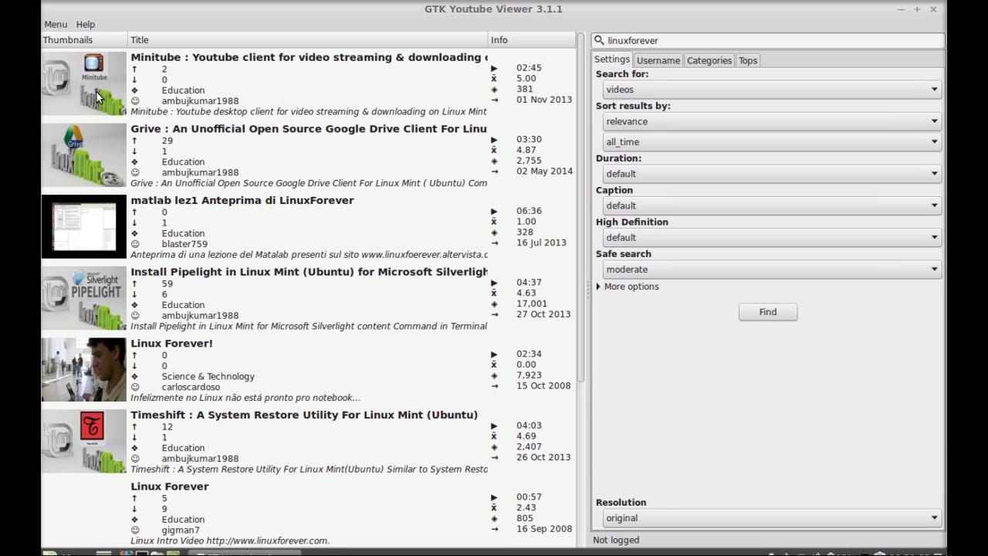
Play the Minitube video from the search results, adjusting its volume, and close the player
left_click(222, 95)
double_click(221, 91)
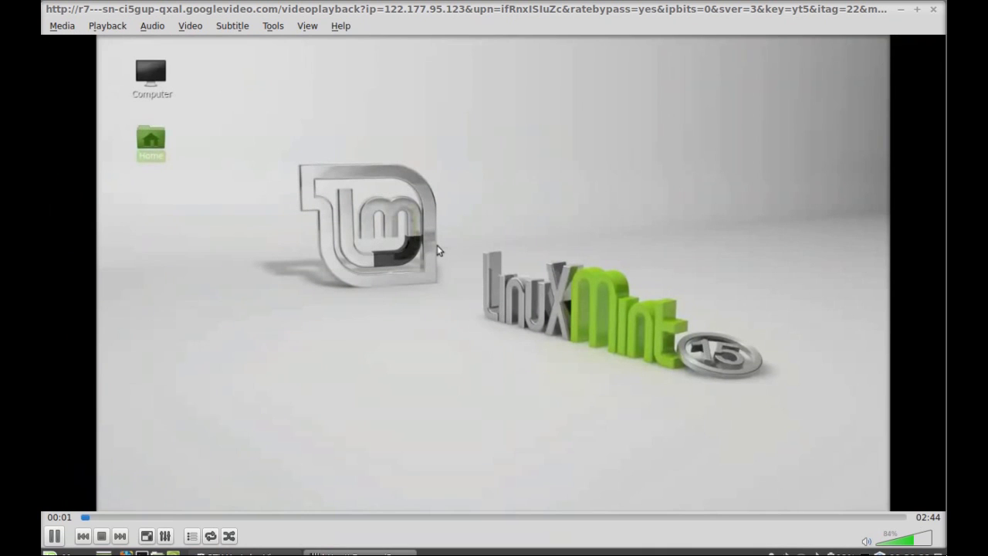
left_click(897, 541)
left_click(934, 10)
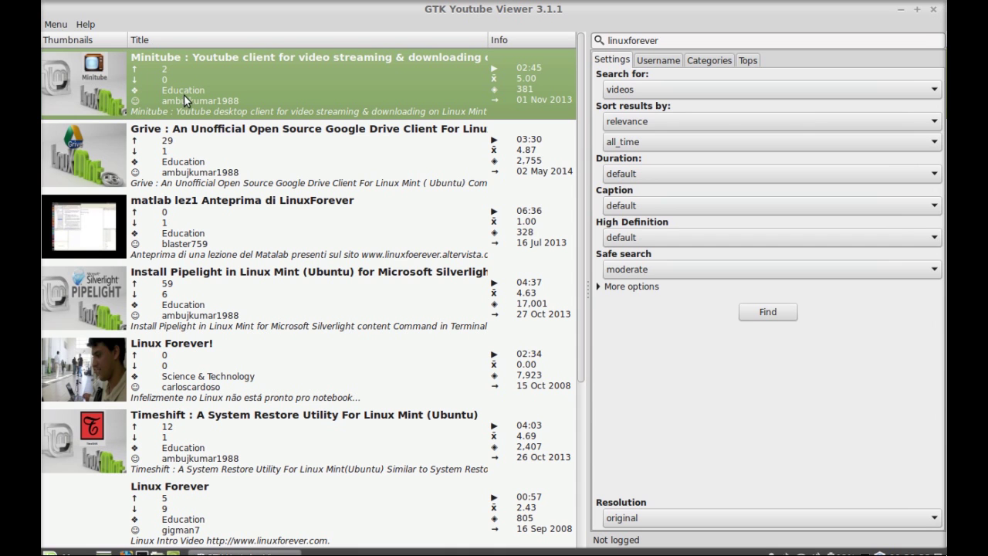
Examine the actions offered for the Minitube video and the browsing options for usernames, categories and tops
right_click(240, 87)
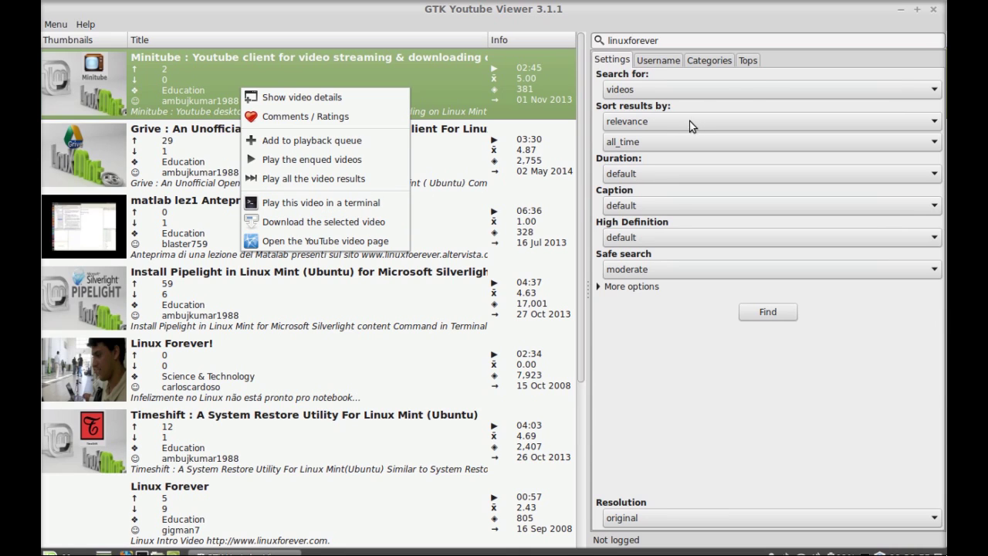
left_click(795, 54)
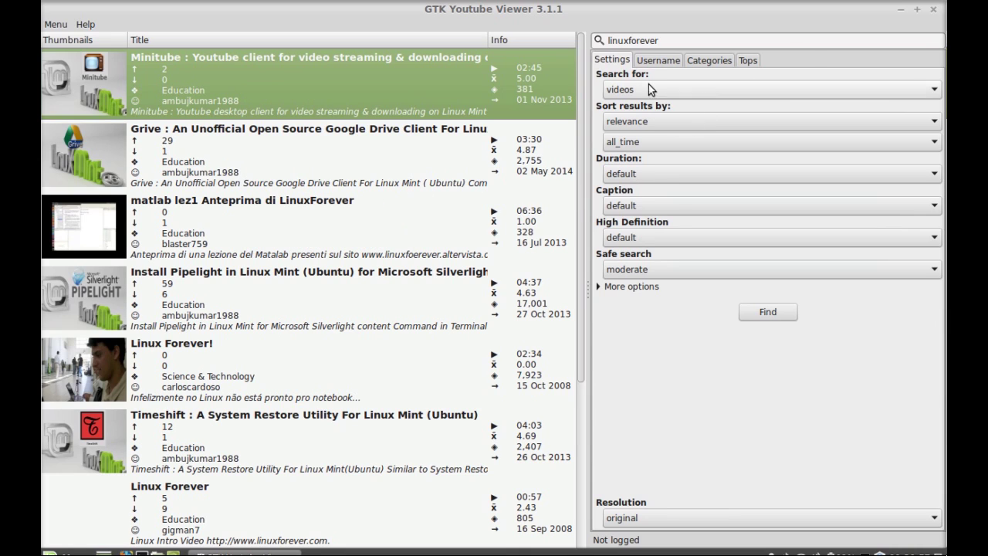
left_click(661, 61)
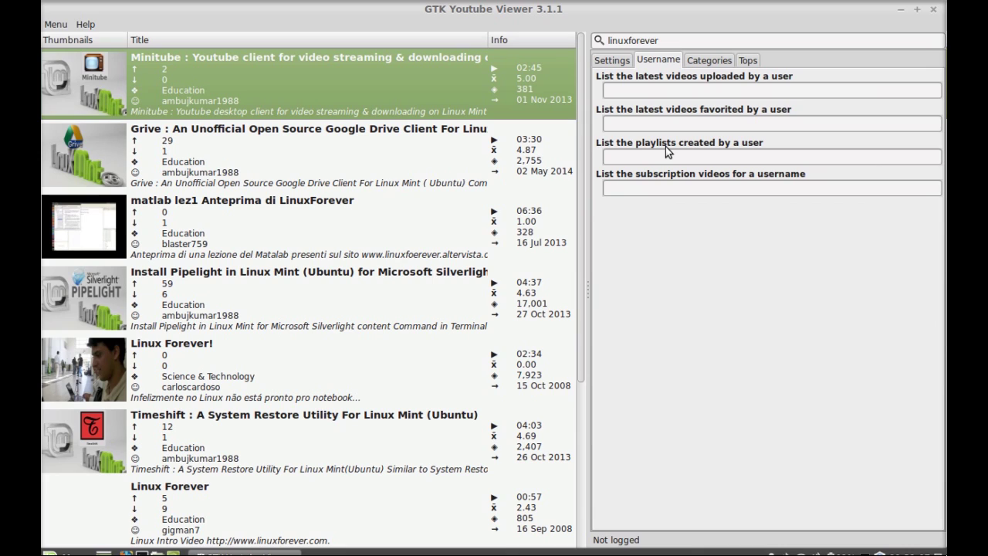
left_click(717, 61)
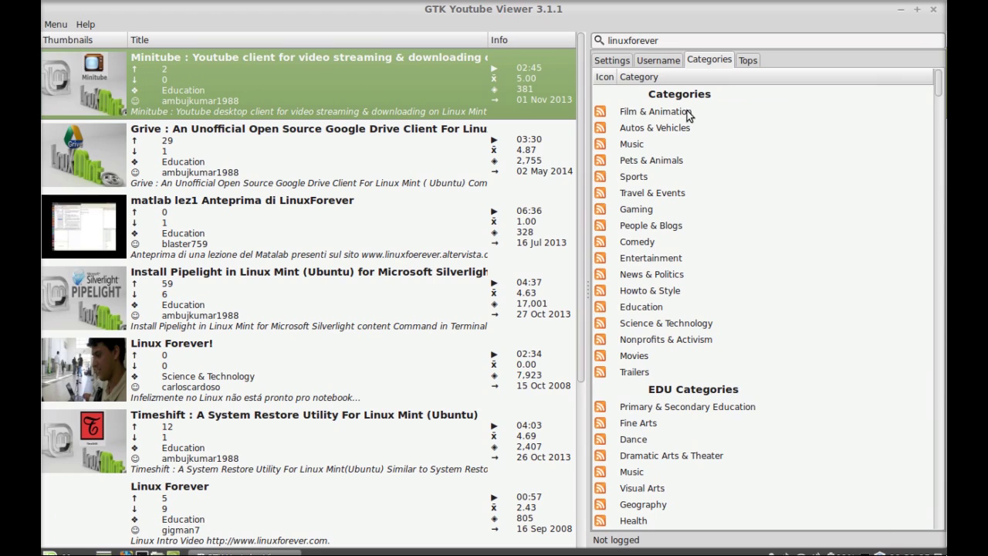
left_click(748, 62)
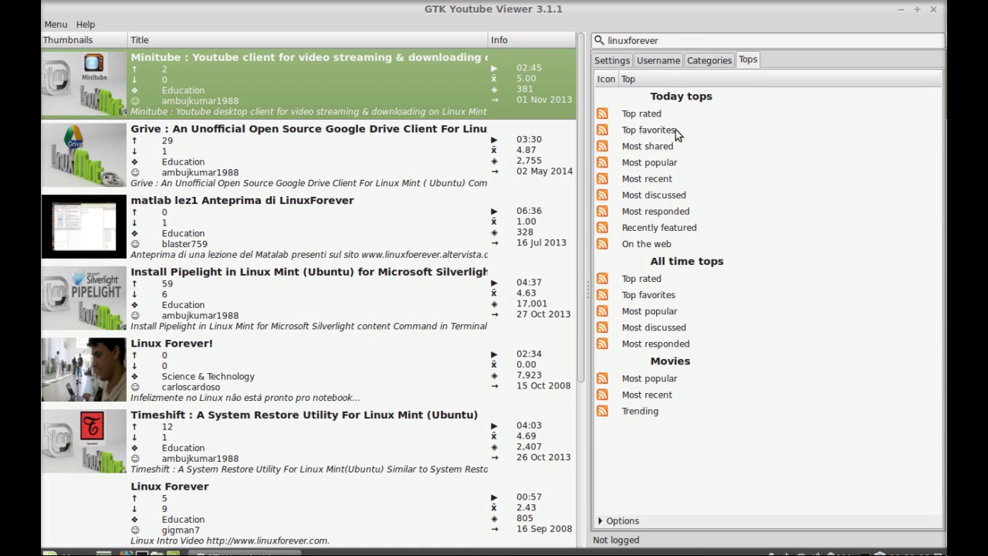